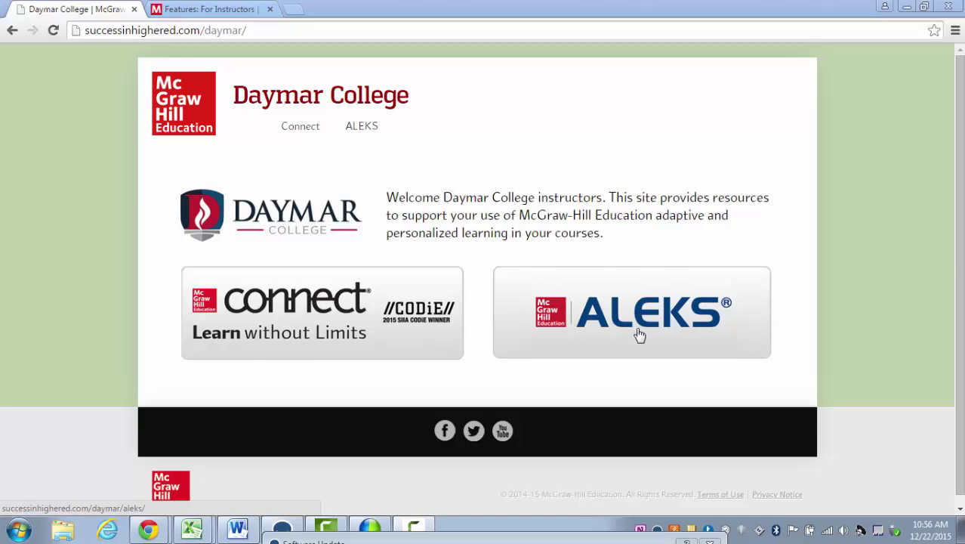
Step: Open Daymar's Connect page and review its training, first-day-of-class and tech support links
left_click(297, 341)
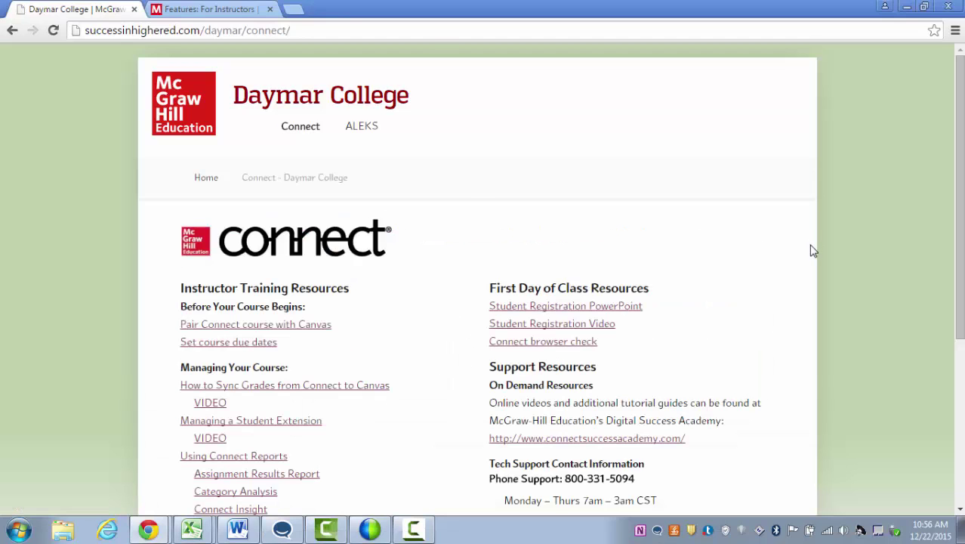
scroll(810, 249, "down", 1)
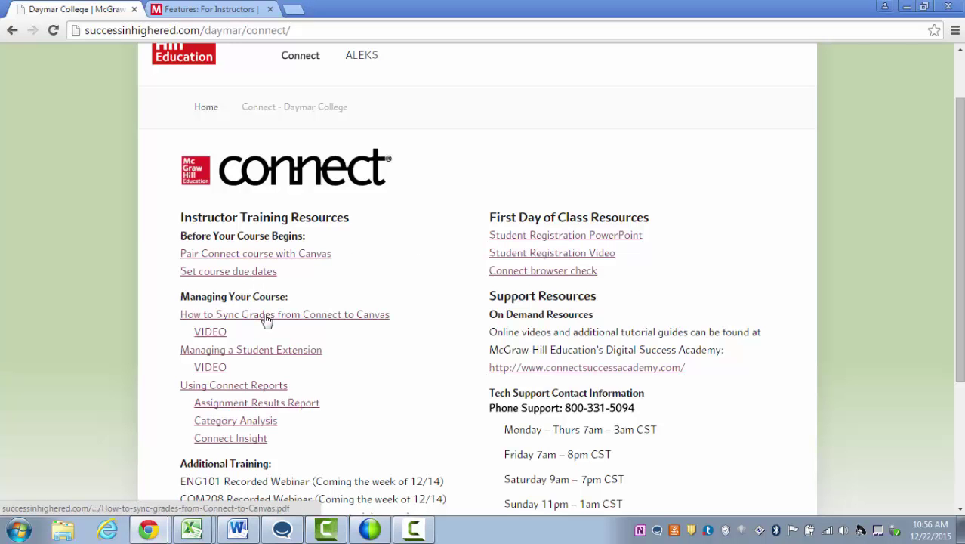
scroll(719, 320, "down", 3)
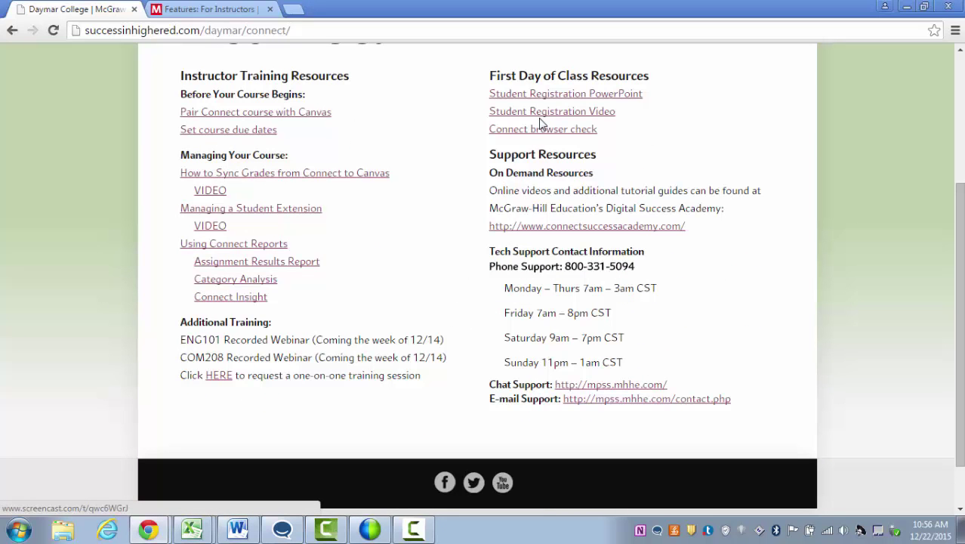
scroll(922, 231, "up", 5)
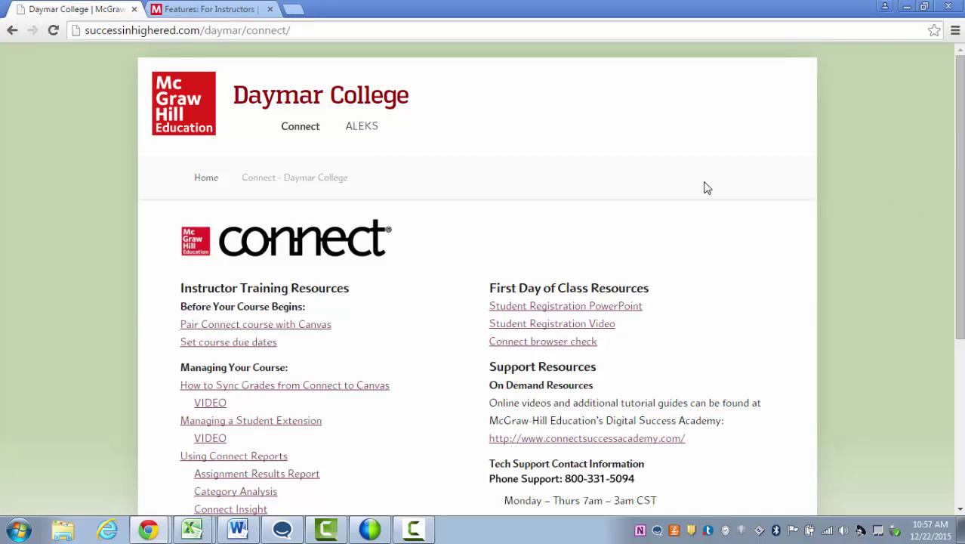
Step: Switch to the 'Features: For Instructors' page and browse the Easy to Use section
left_click(233, 10)
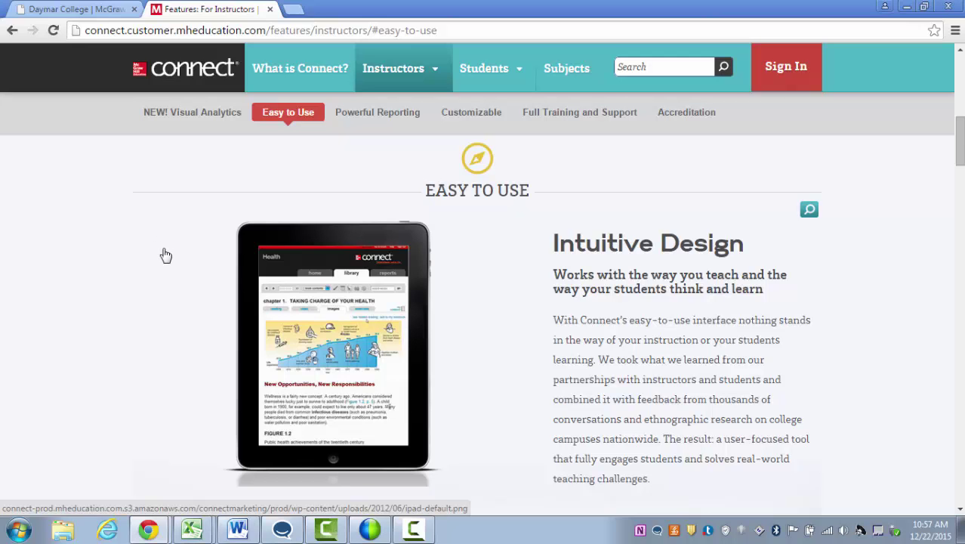
scroll(163, 255, "down", 3)
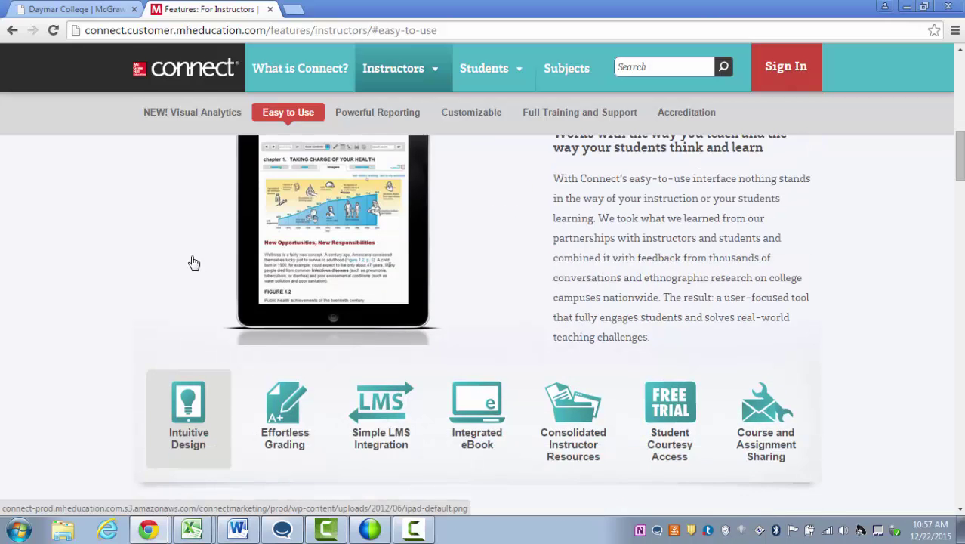
scroll(191, 263, "up", 3)
scroll(192, 263, "down", 1)
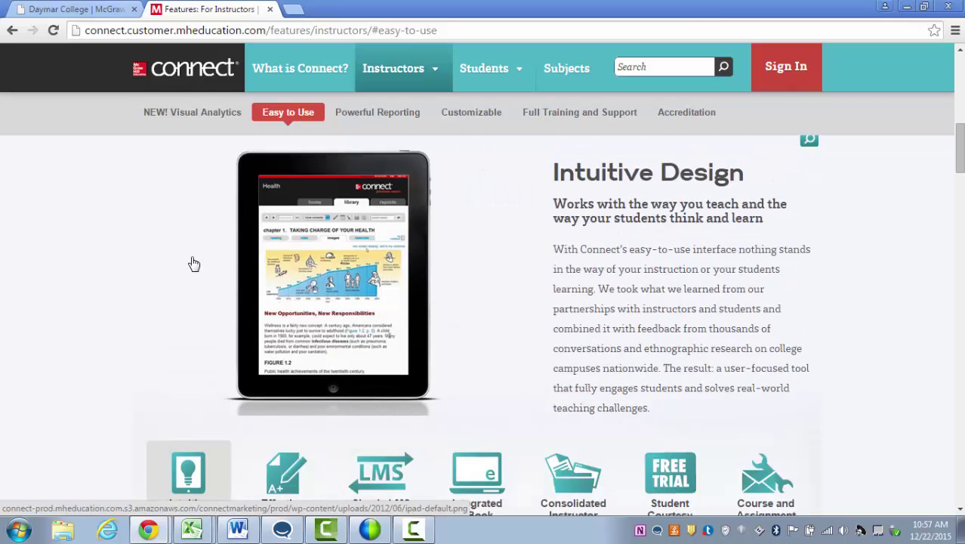
scroll(249, 350, "down", 1)
Step: Read the Effortless Grading details, then jump to the Powerful Reporting section
left_click(285, 436)
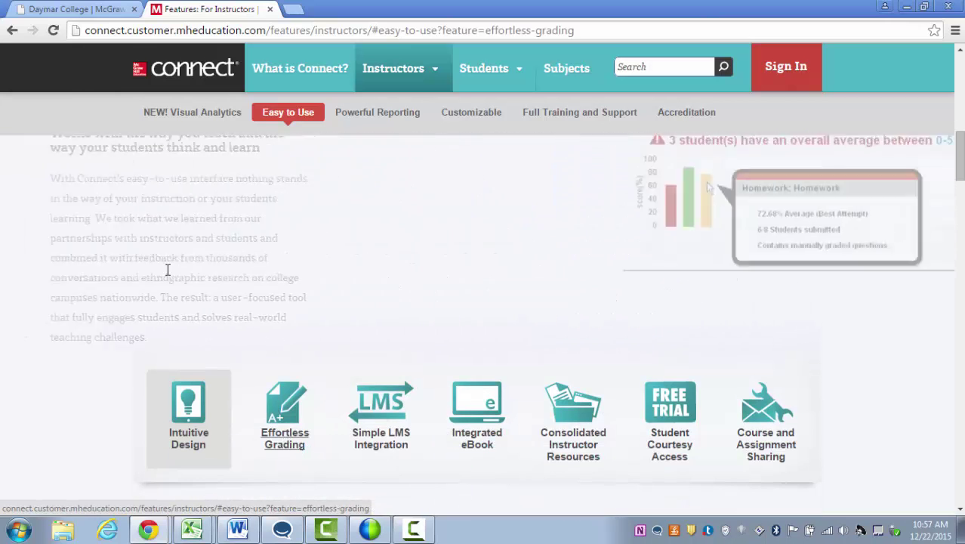
scroll(171, 300, "up", 1)
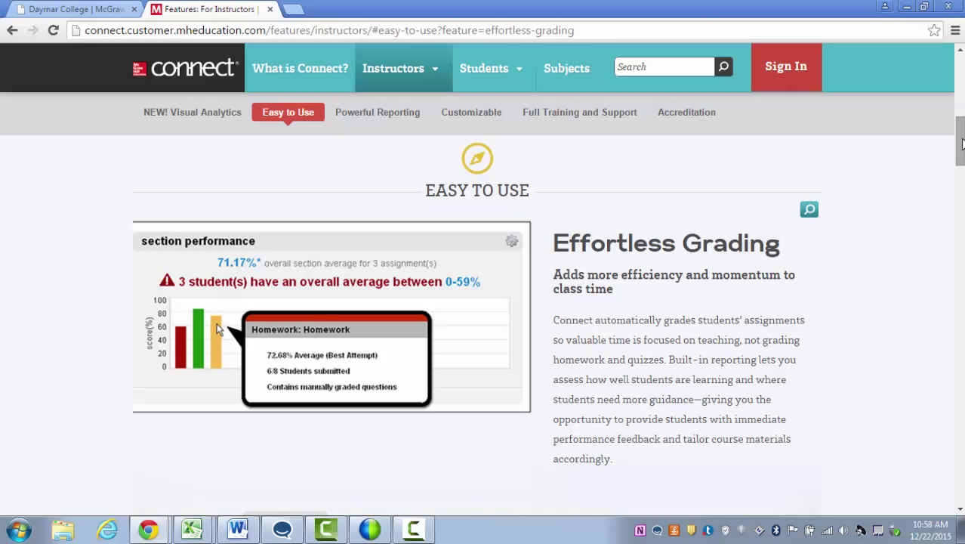
left_click_drag(961, 143, 960, 154)
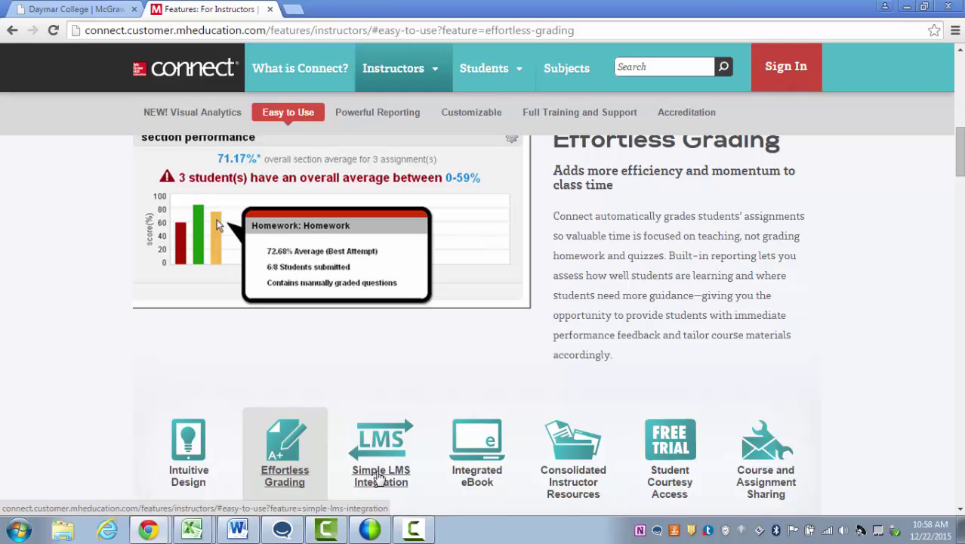
left_click(377, 115)
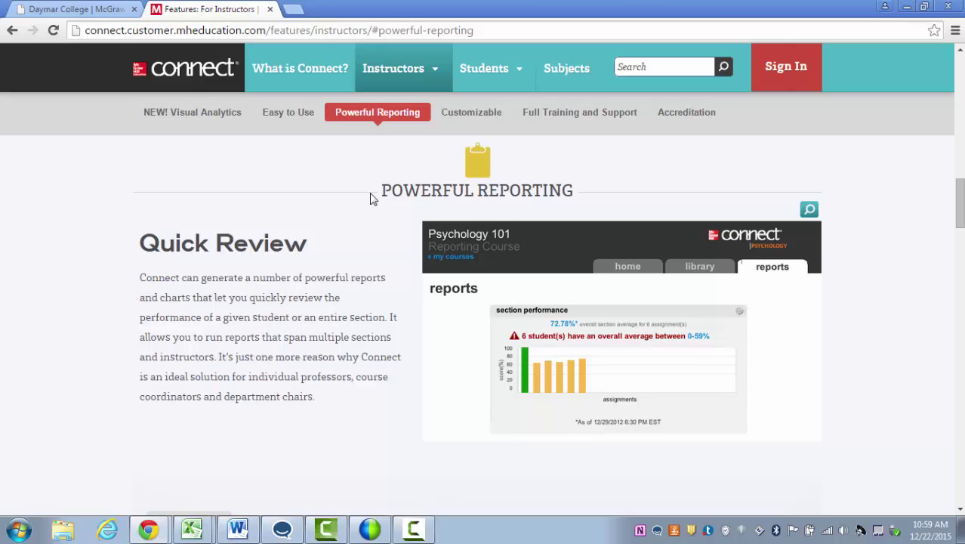
Step: Return to the Daymar Connect page and review the Using Connect Reports links
left_click(77, 9)
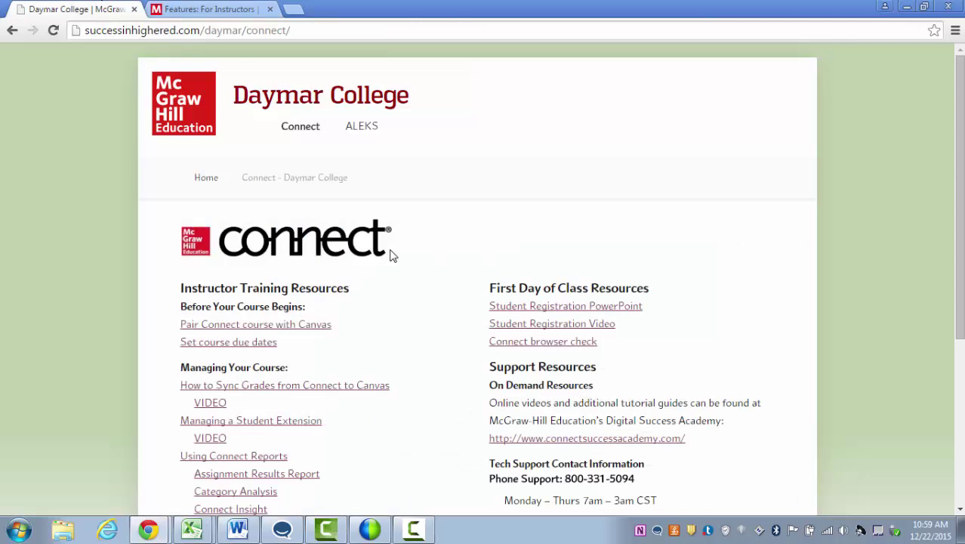
scroll(393, 259, "down", 2)
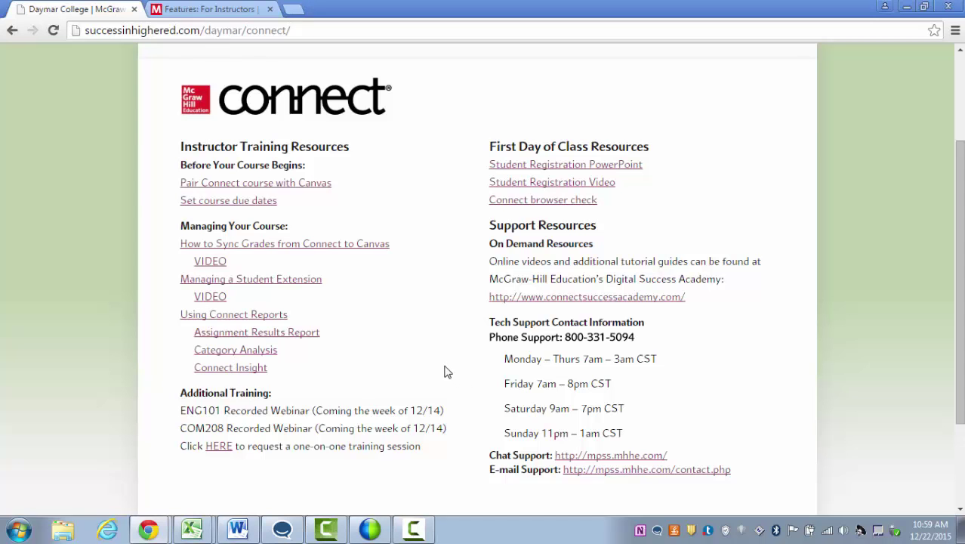
scroll(441, 365, "up", 1)
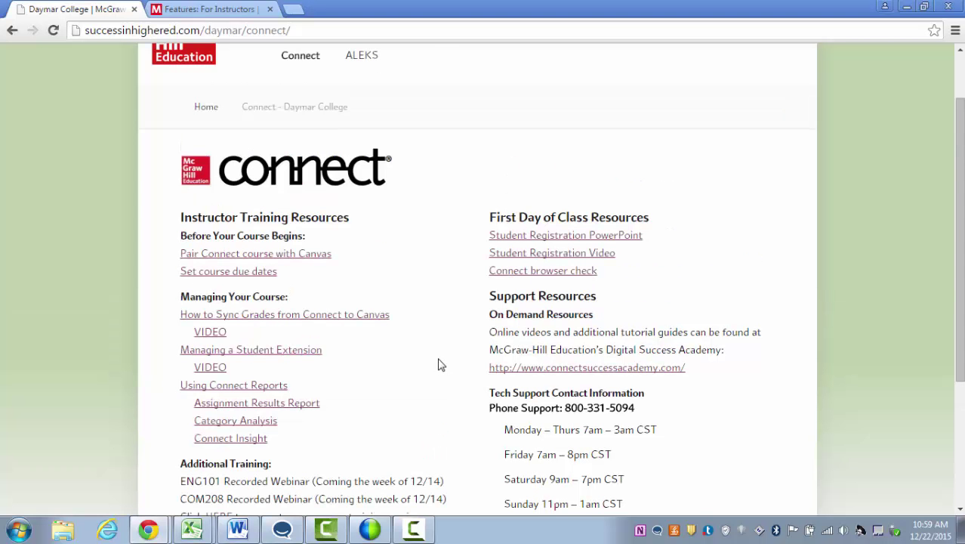